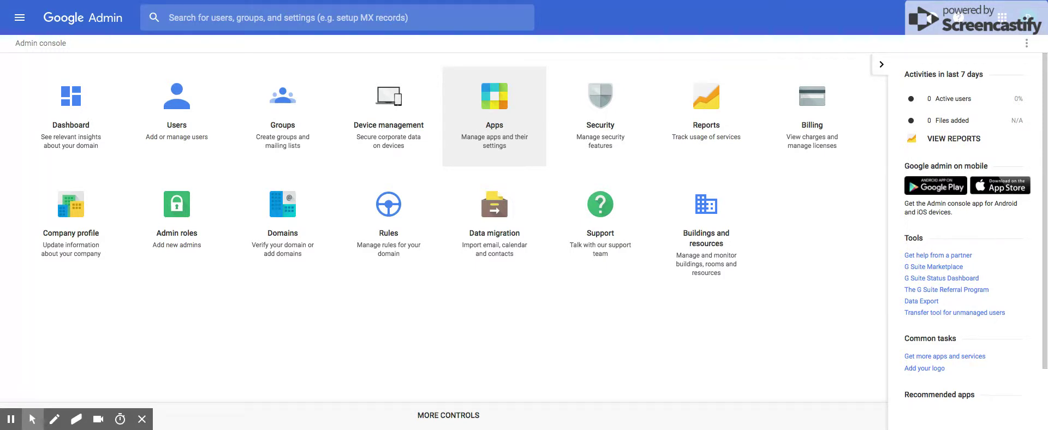
Step: Open the Chrome user settings under device management for the gtrainerdemo.deeleible.com organization
left_click(410, 133)
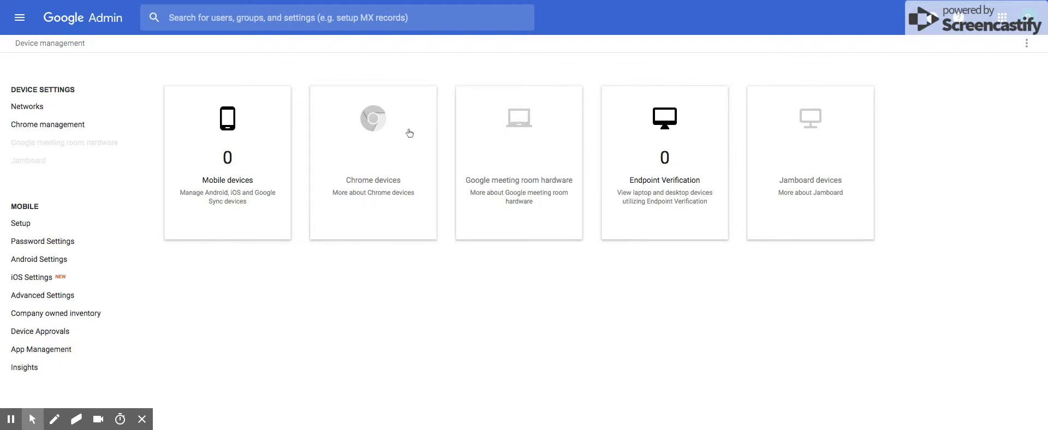
left_click(35, 126)
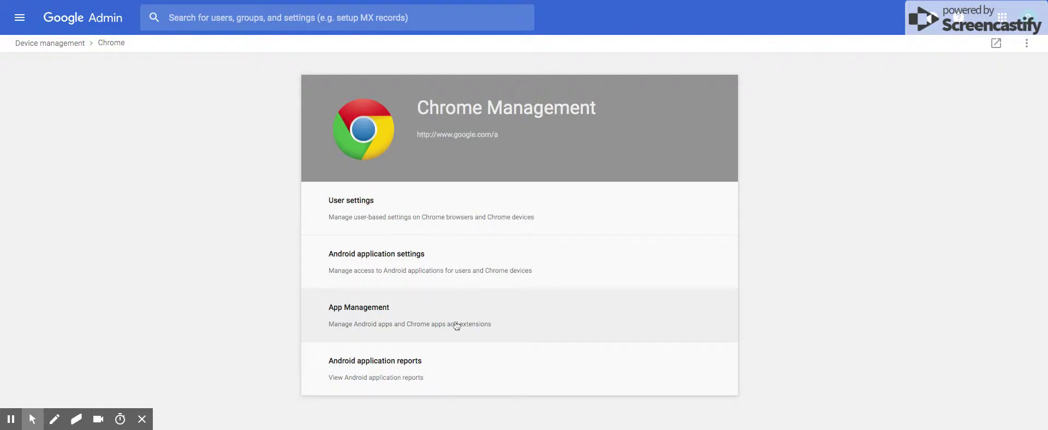
left_click(439, 203)
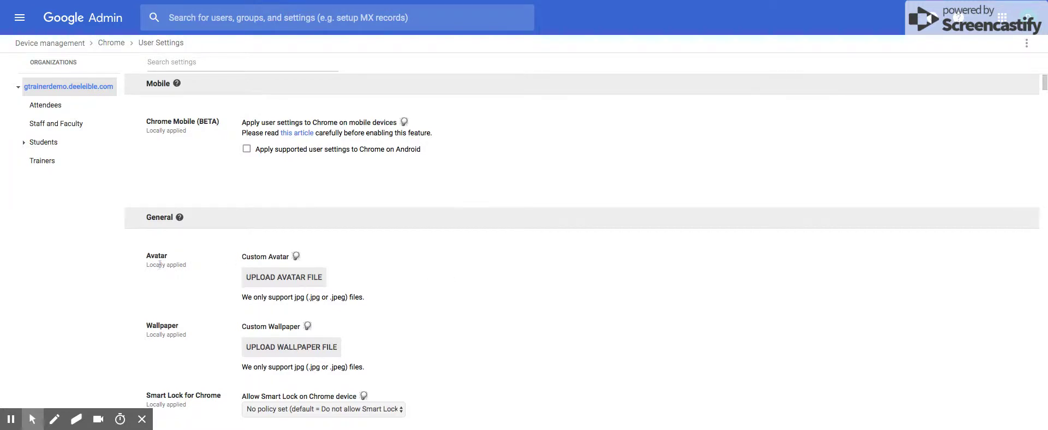
Step: Review the Chrome user settings from General and Enrollment Controls through Apps and Extensions, Site Isolation, Chrome Web Store and Android applications
scroll(164, 265, "down", 1)
scroll(163, 267, "down", 5)
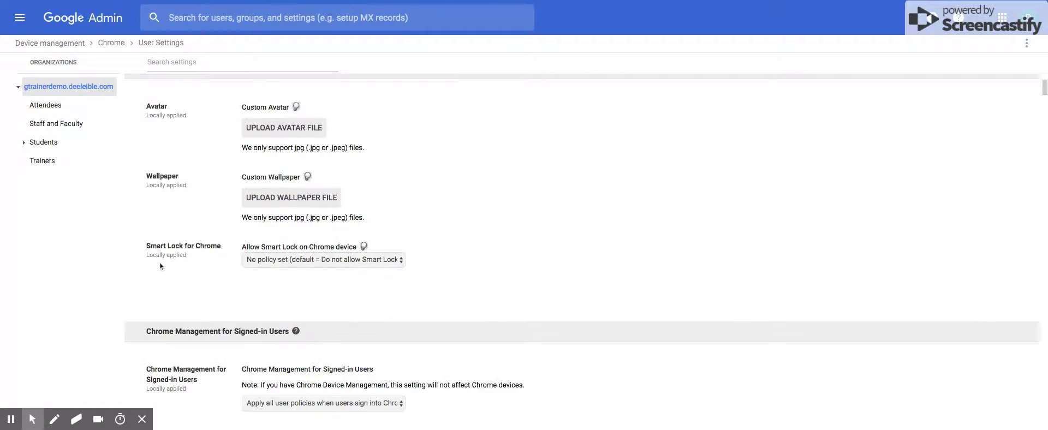
scroll(474, 339, "down", 12)
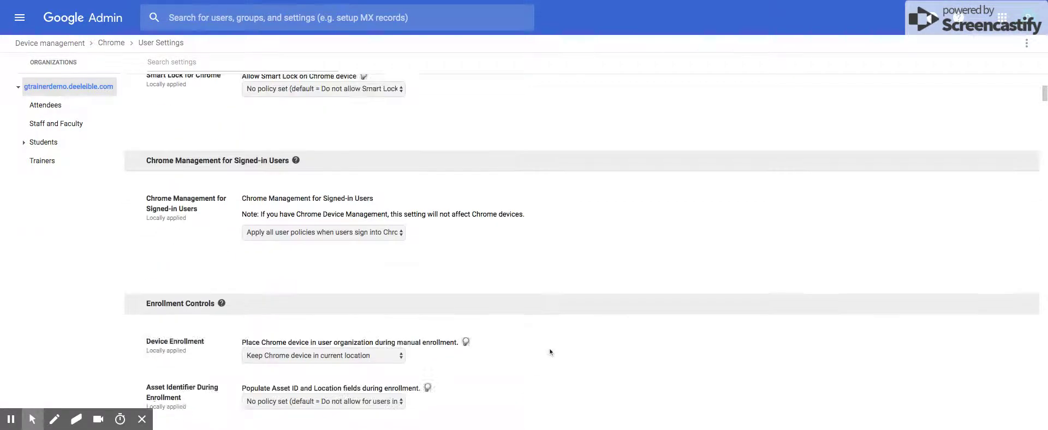
scroll(551, 350, "down", 7)
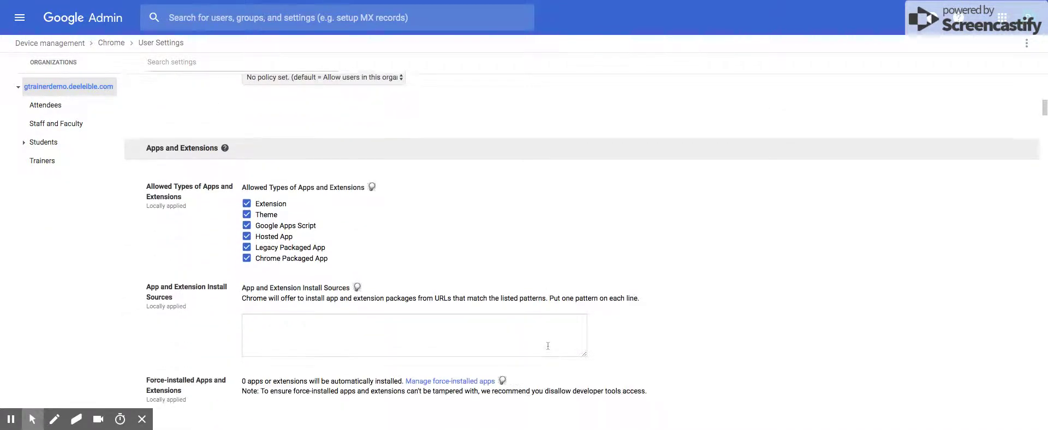
scroll(545, 345, "down", 5)
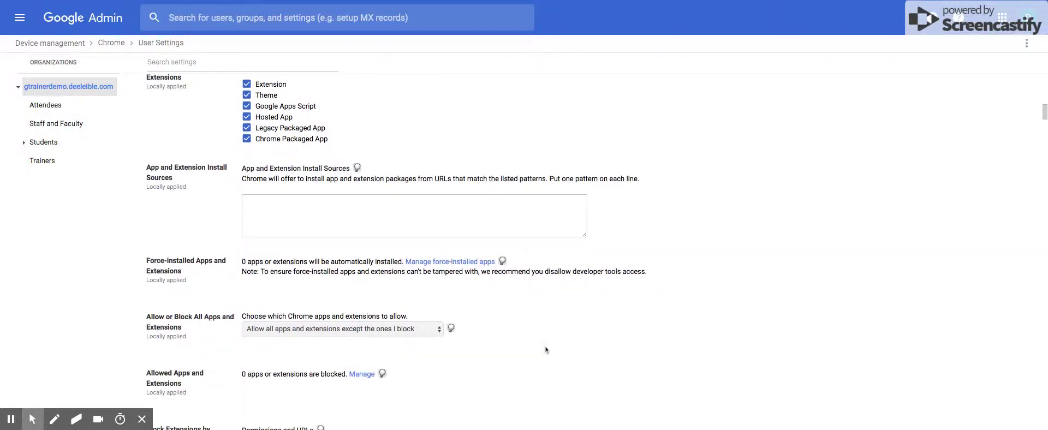
scroll(544, 349, "down", 8)
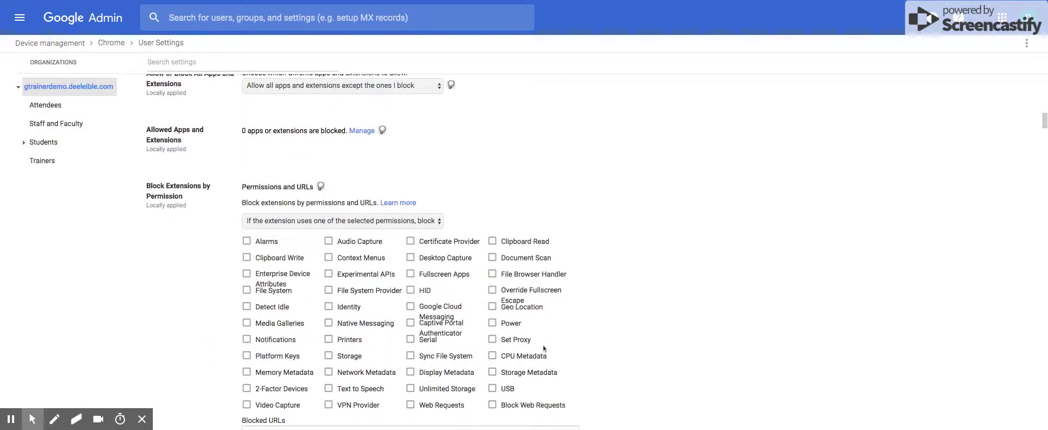
scroll(543, 349, "down", 20)
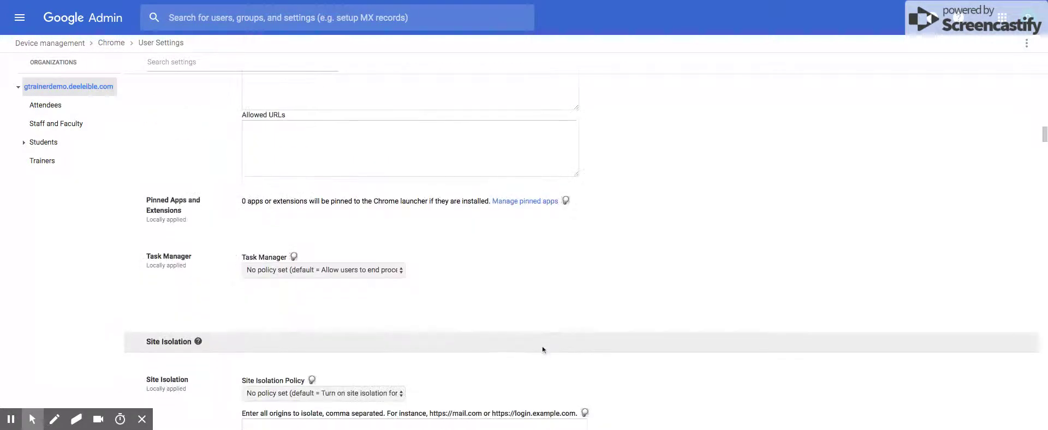
scroll(542, 350, "down", 7)
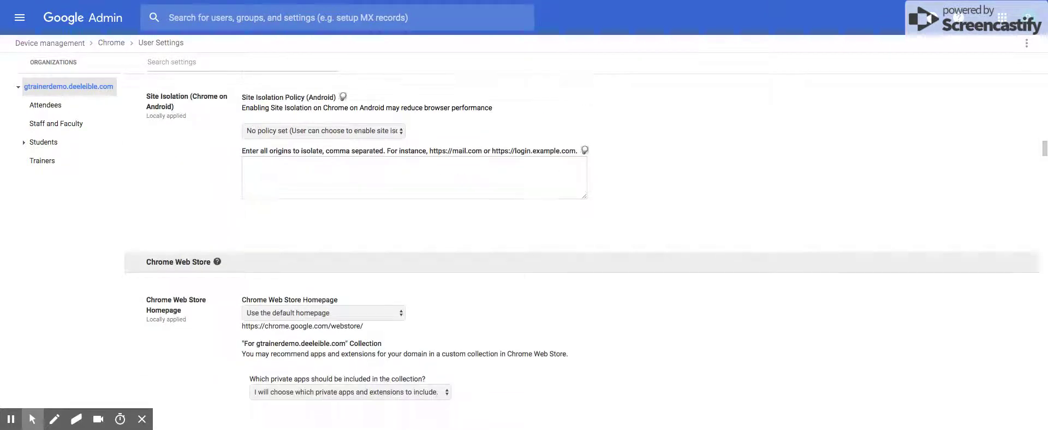
scroll(542, 350, "down", 15)
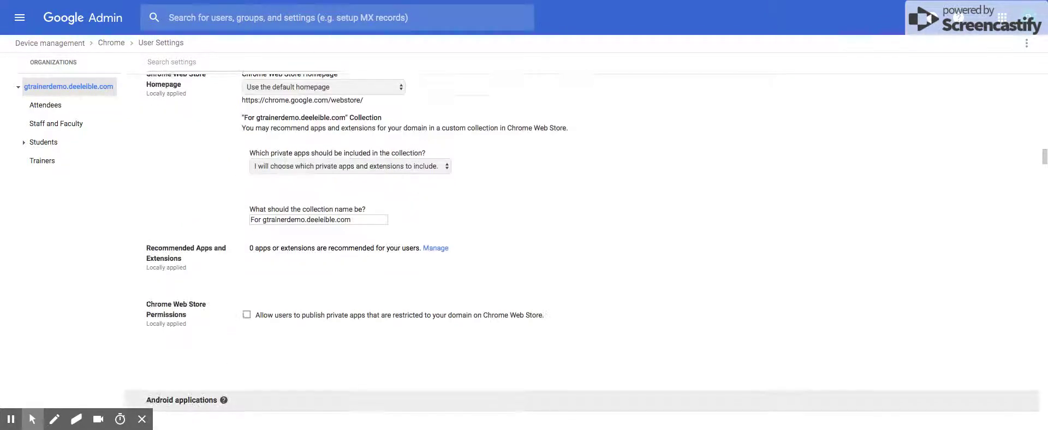
scroll(542, 350, "down", 12)
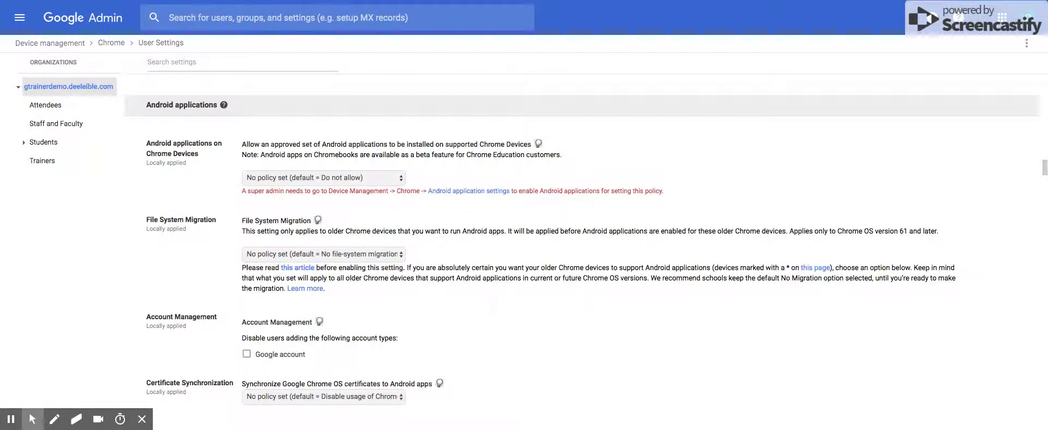
Step: Examine the Security and Network policies in the Chrome user settings, including idle settings, incognito mode, Safe Browsing, certificates and proxy
scroll(538, 348, "down", 5)
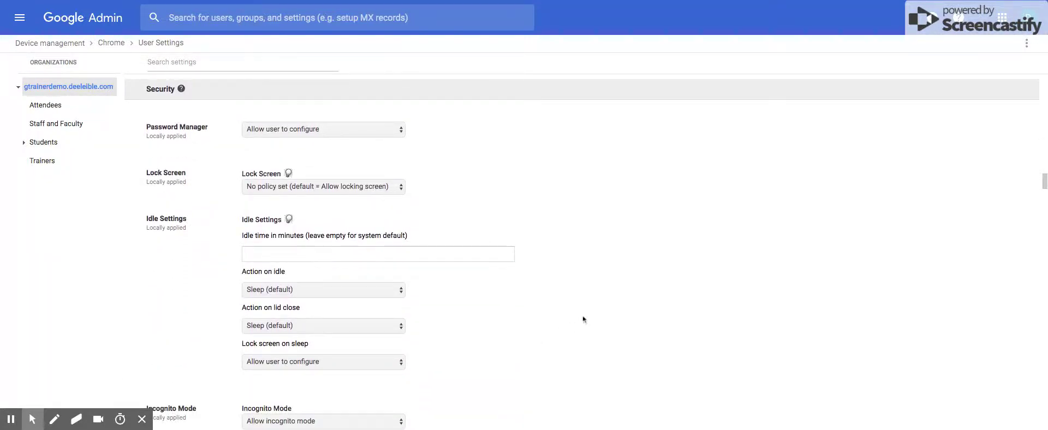
scroll(573, 292, "down", 9)
scroll(570, 290, "down", 6)
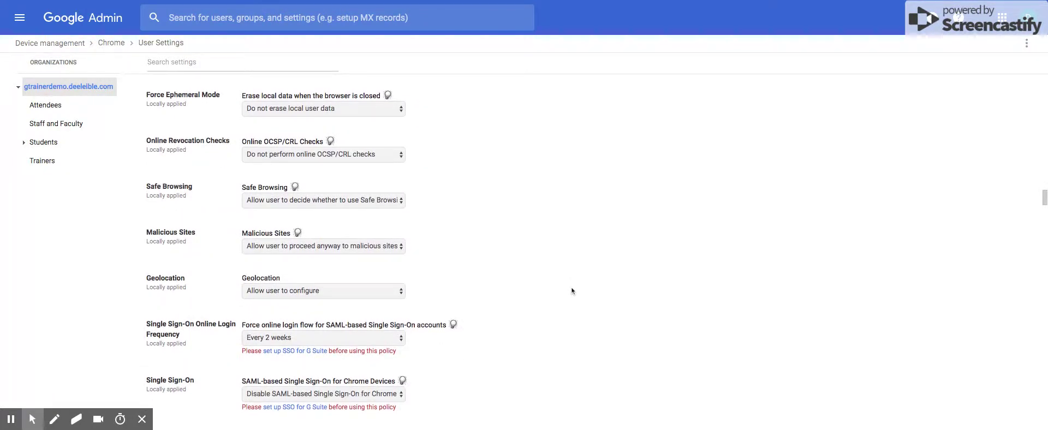
scroll(584, 319, "down", 7)
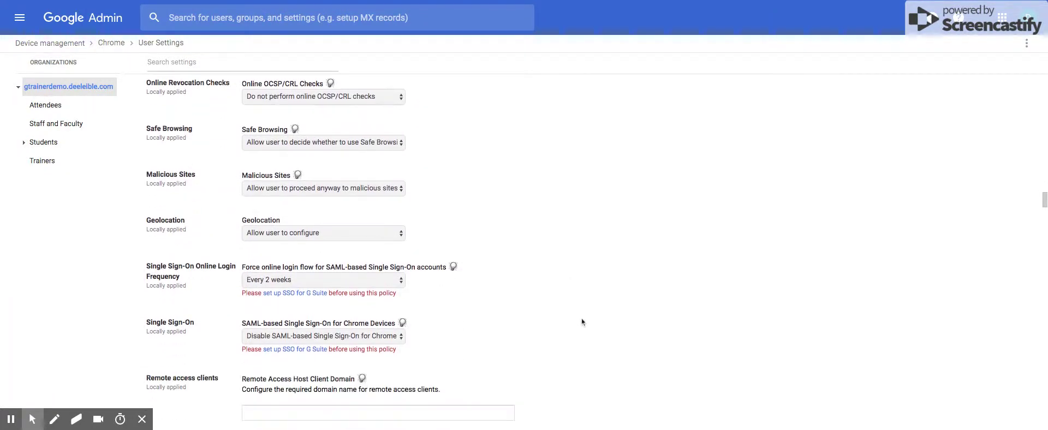
scroll(583, 319, "down", 10)
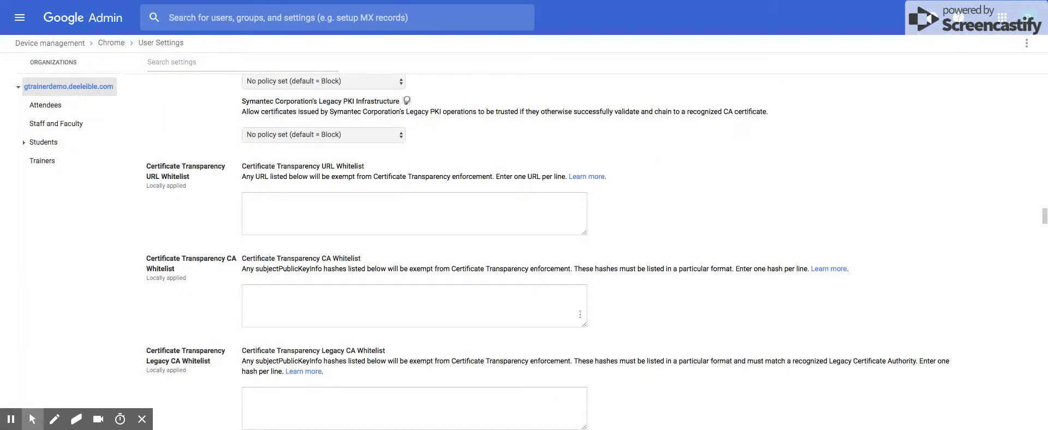
scroll(617, 325, "down", 12)
scroll(643, 325, "down", 2)
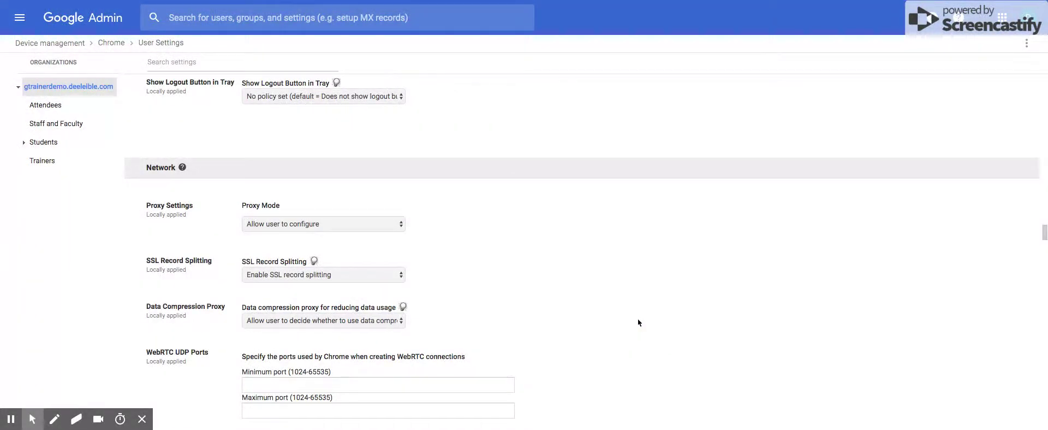
scroll(639, 324, "down", 15)
scroll(643, 330, "down", 15)
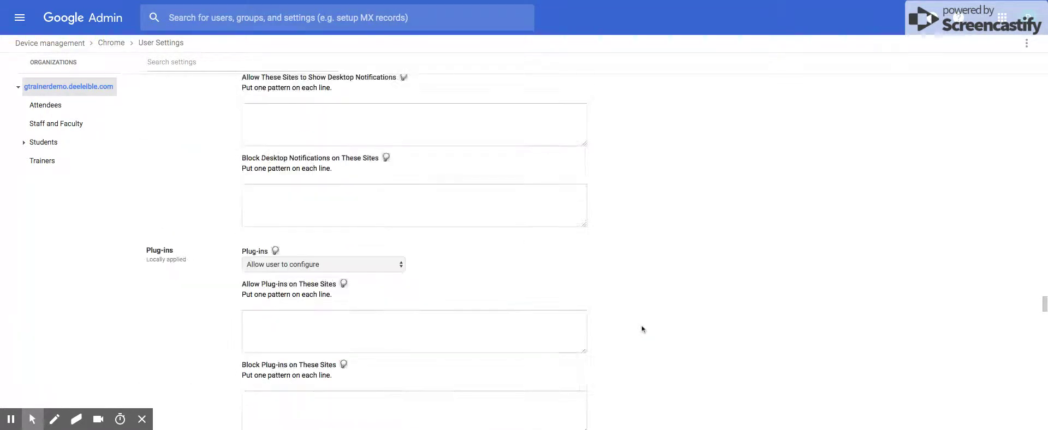
Step: Review the content policies for plug-ins, URL blacklist exceptions, Google Drive syncing and Cast in the Chrome user settings
scroll(641, 330, "down", 5)
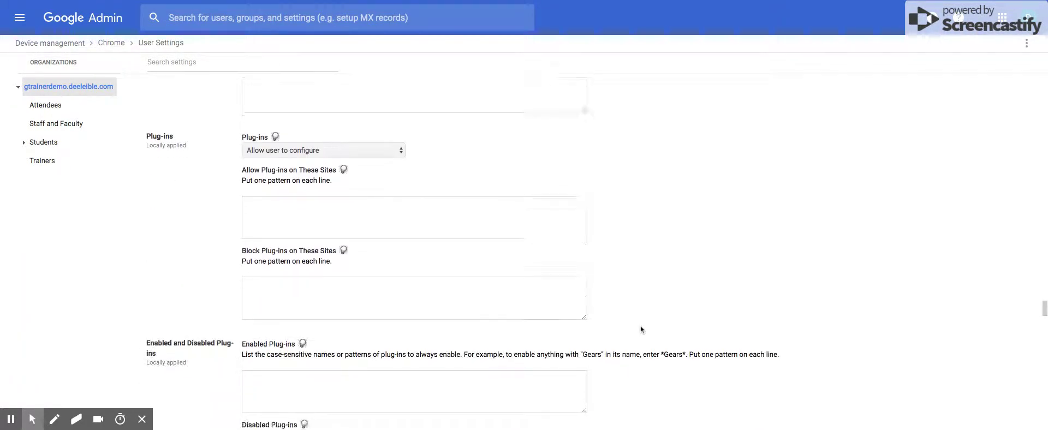
scroll(641, 330, "down", 2)
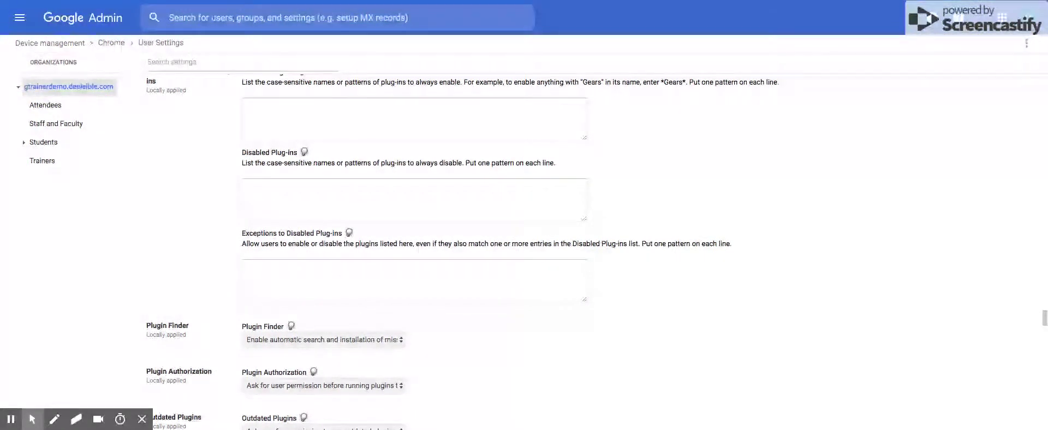
scroll(637, 329, "down", 8)
scroll(638, 328, "down", 1)
scroll(637, 327, "down", 4)
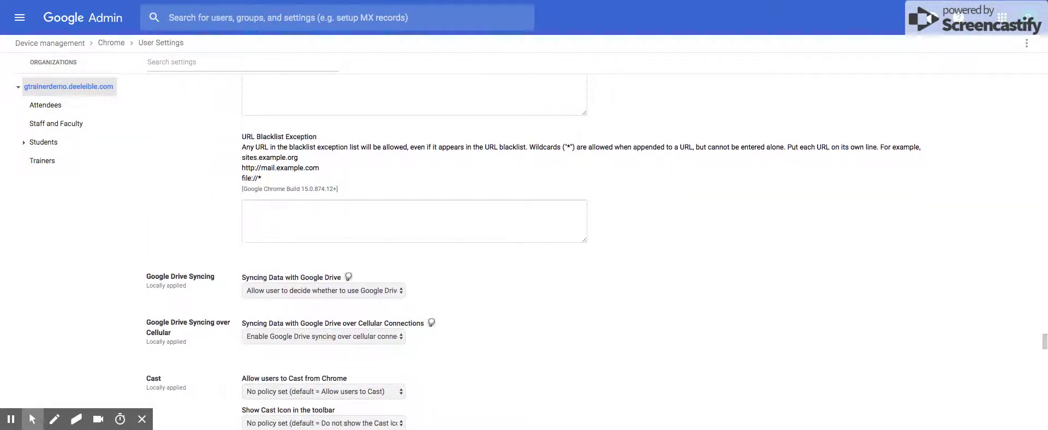
scroll(638, 327, "down", 1)
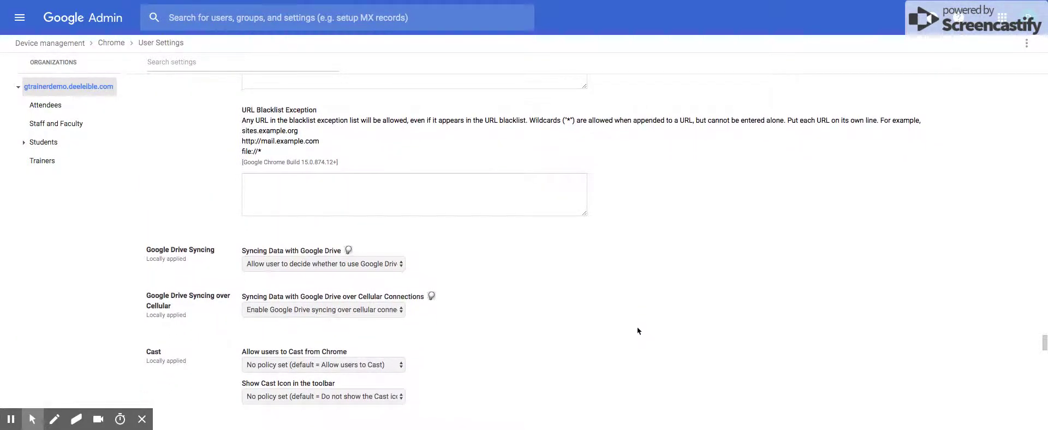
scroll(638, 327, "down", 3)
scroll(638, 328, "down", 5)
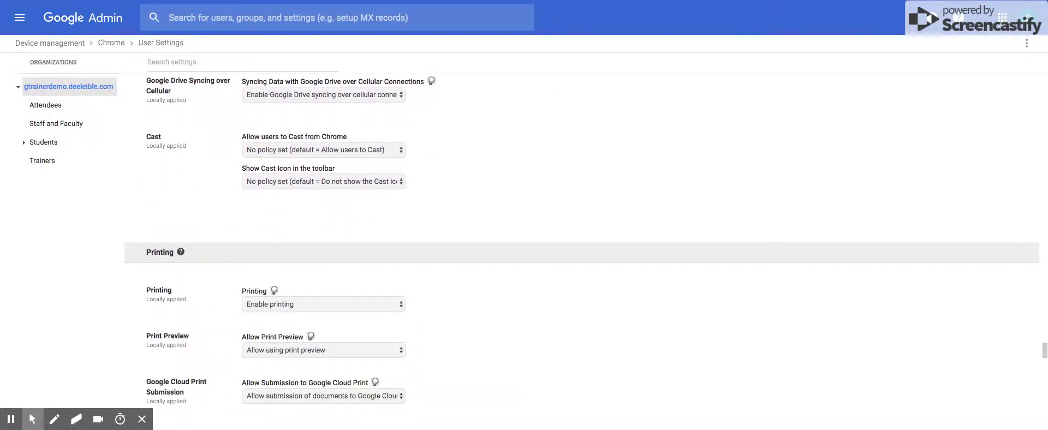
Step: Examine the Printing, User Experience, Omnibox Search Provider, Keyboard and User Verification policies in the Chrome user settings
scroll(632, 318, "down", 8)
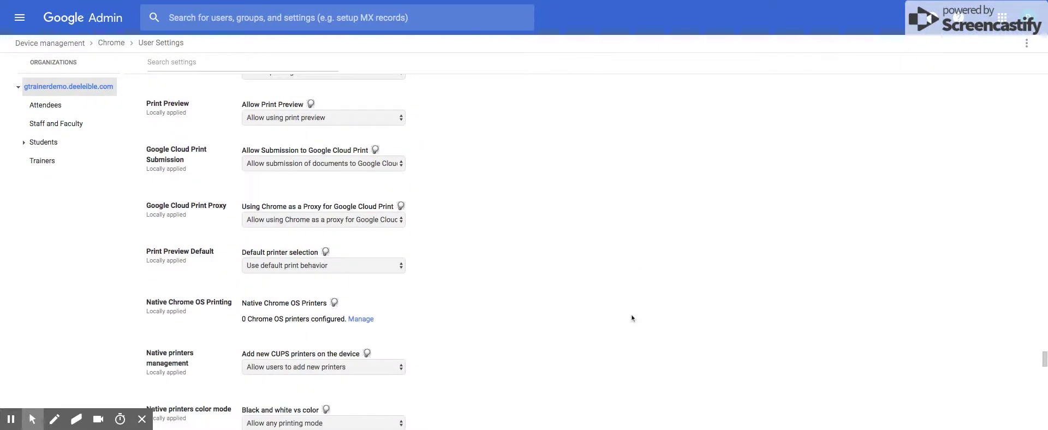
scroll(631, 316, "down", 12)
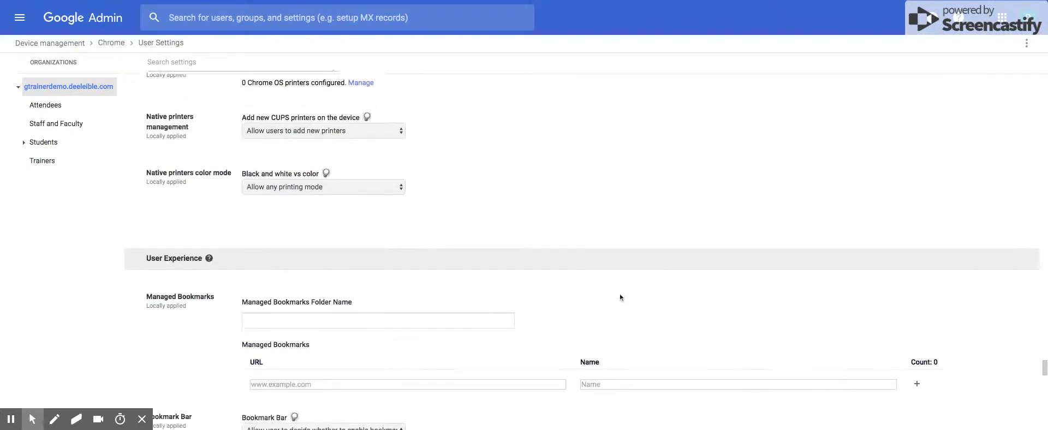
scroll(620, 297, "down", 5)
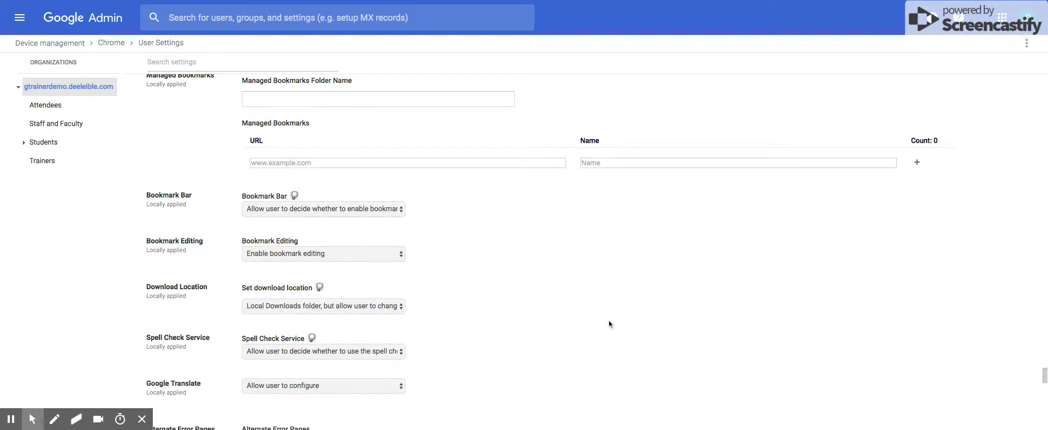
scroll(607, 325, "down", 7)
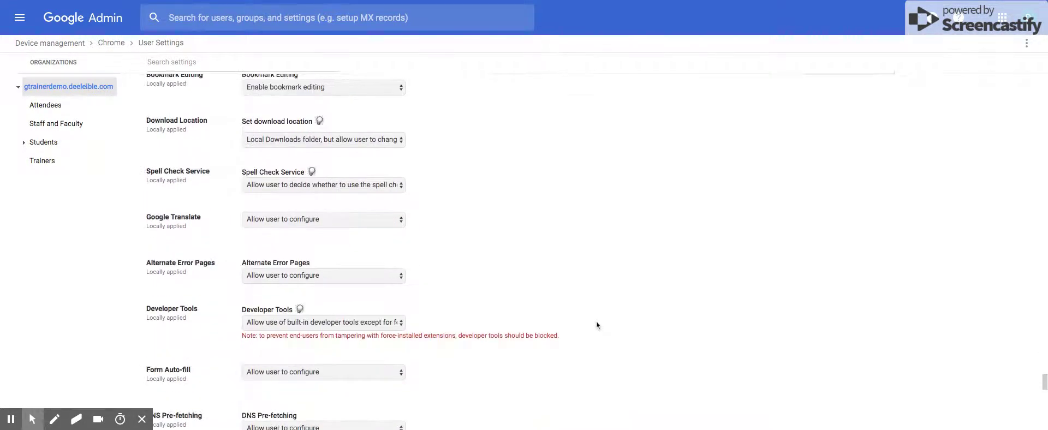
scroll(596, 325, "down", 4)
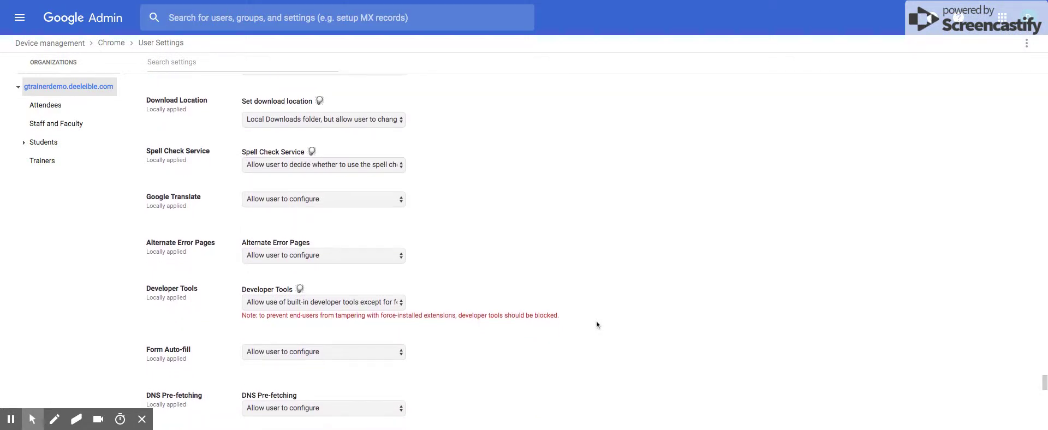
scroll(596, 325, "down", 9)
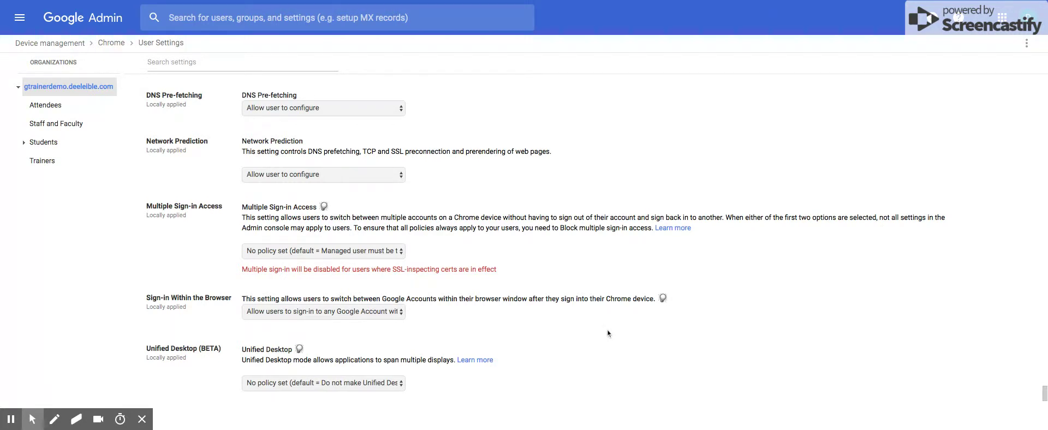
scroll(382, 338, "down", 2)
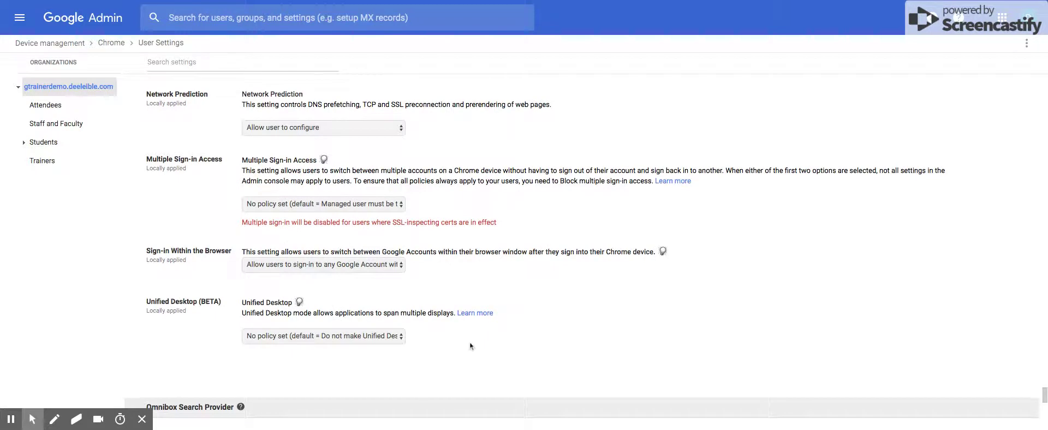
scroll(471, 346, "down", 10)
scroll(469, 346, "down", 15)
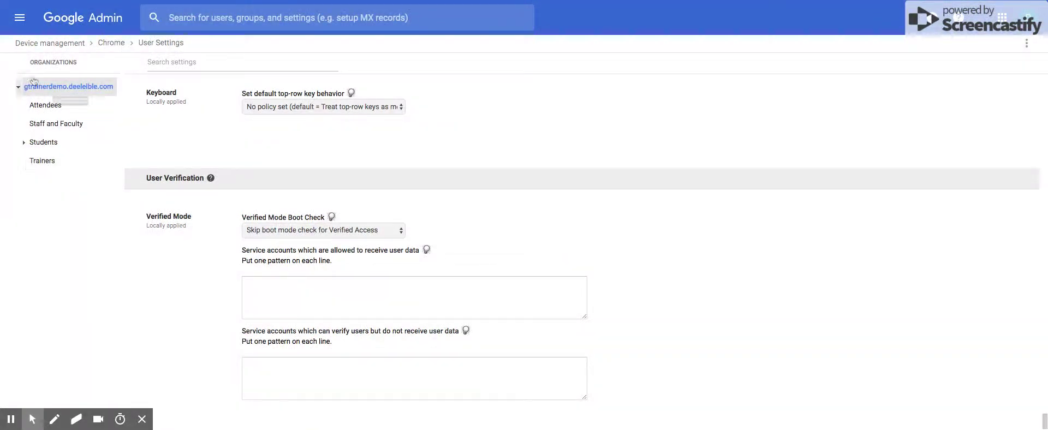
Step: Return to the Admin console home, open the G Suite core services list and expand the Students organizational unit
left_click(19, 17)
left_click(71, 86)
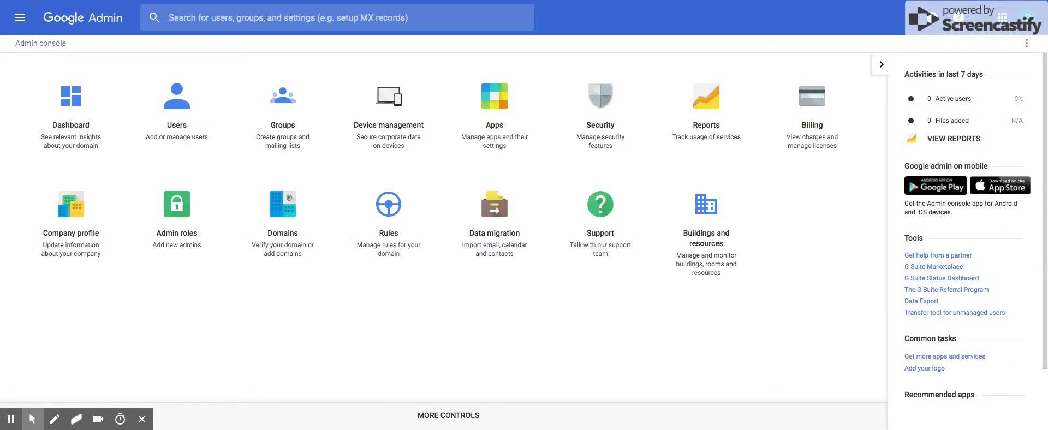
left_click(486, 104)
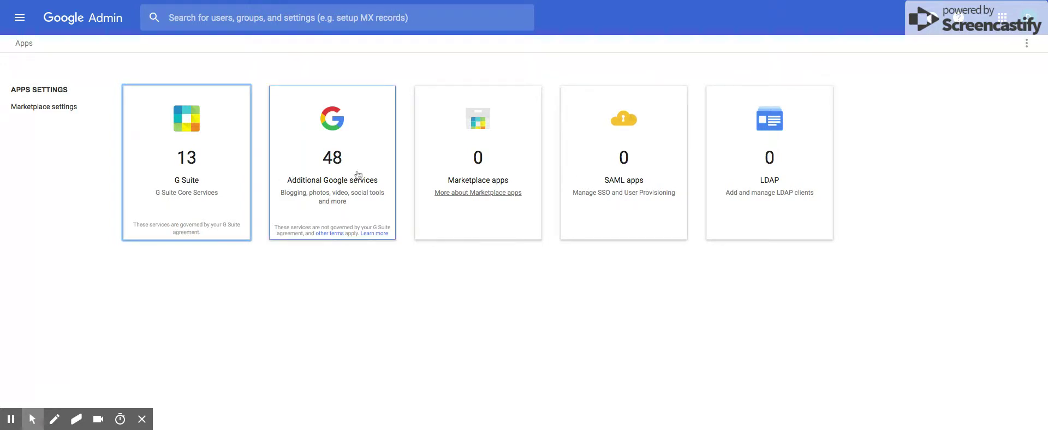
left_click(173, 190)
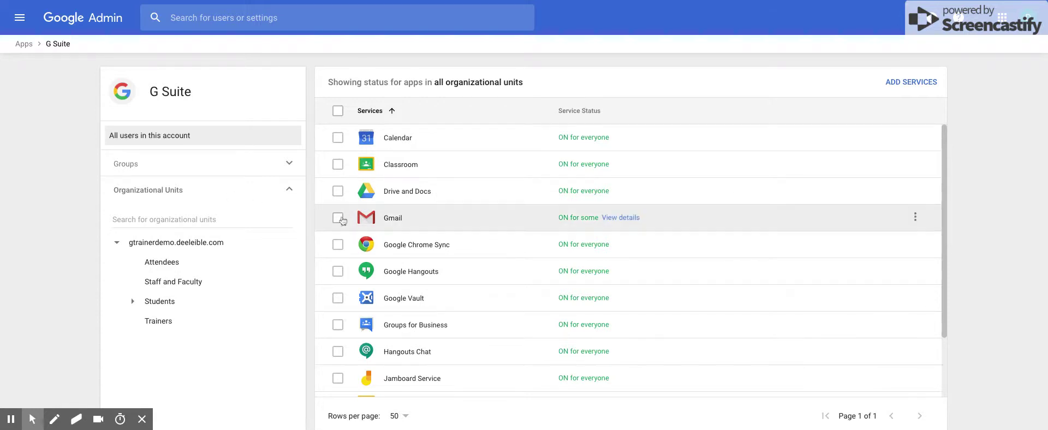
left_click(138, 302)
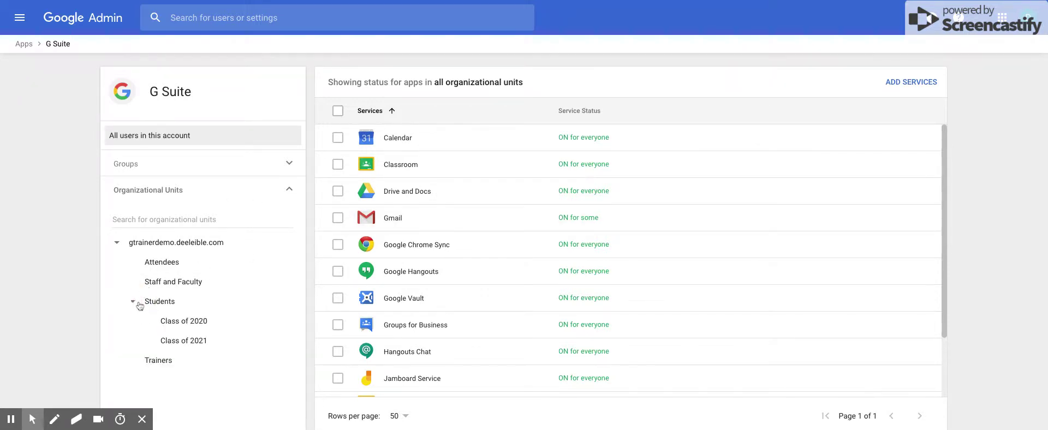
Step: Turn off the Gmail service for the Class of 2020 organizational unit
left_click(187, 322)
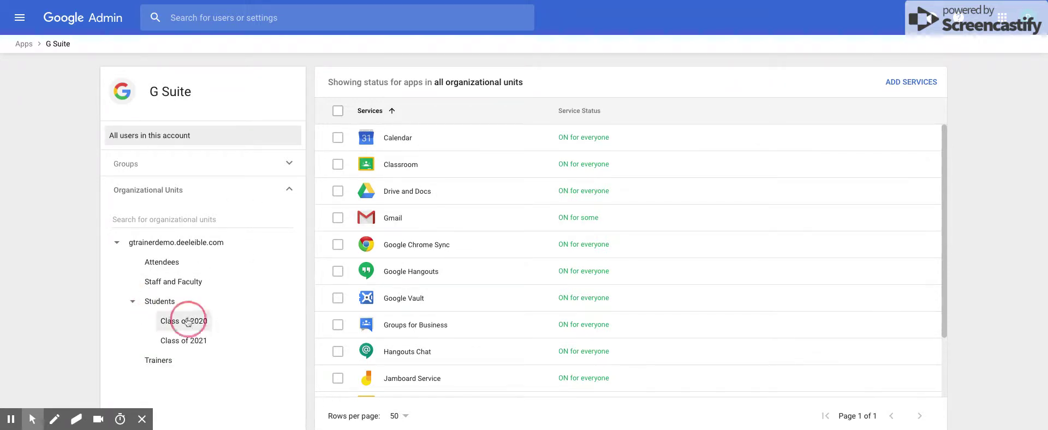
left_click(338, 218)
left_click(928, 82)
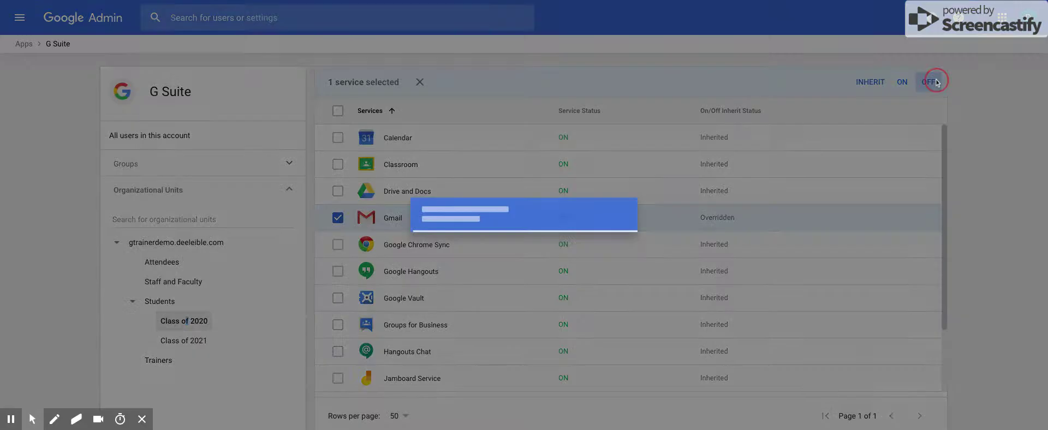
left_click(621, 272)
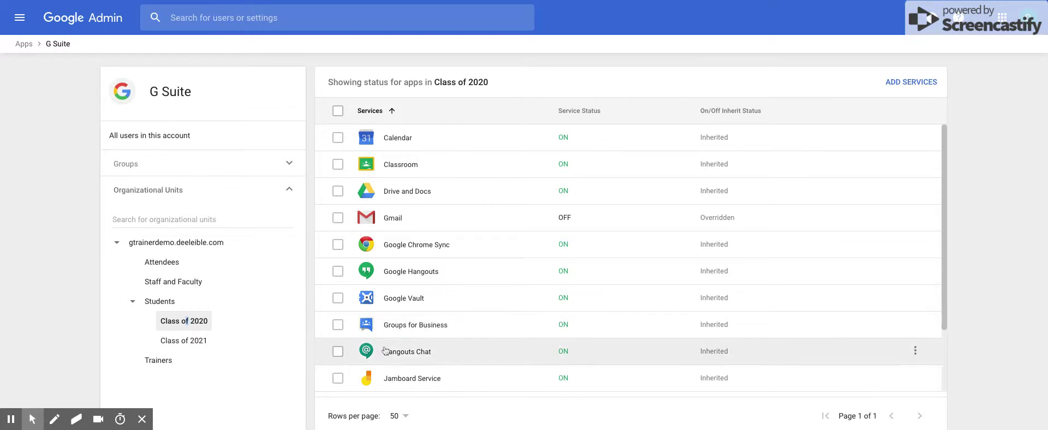
Step: Review the service statuses for the Class of 2020, and display those for the Staff and Faculty organizational unit
scroll(468, 359, "down", 3)
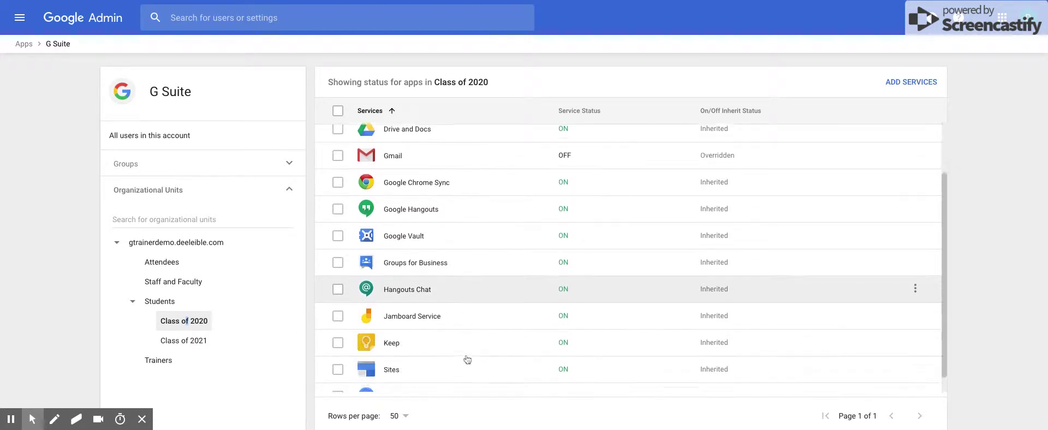
scroll(468, 359, "up", 3)
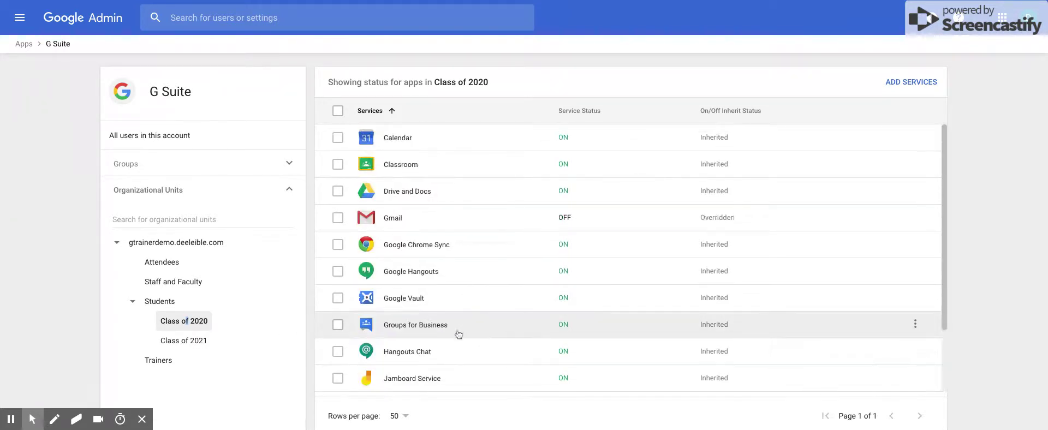
left_click(163, 284)
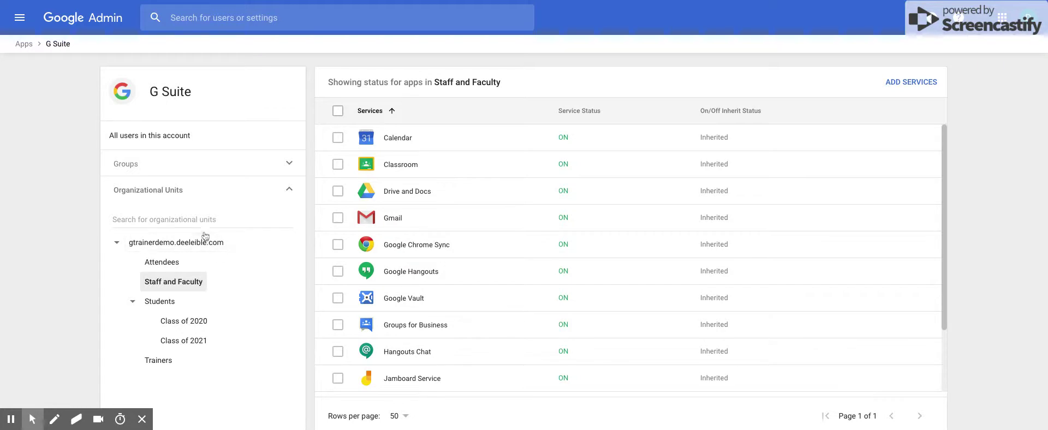
Step: Leave the G Suite services list and return to the Admin console home
left_click(19, 20)
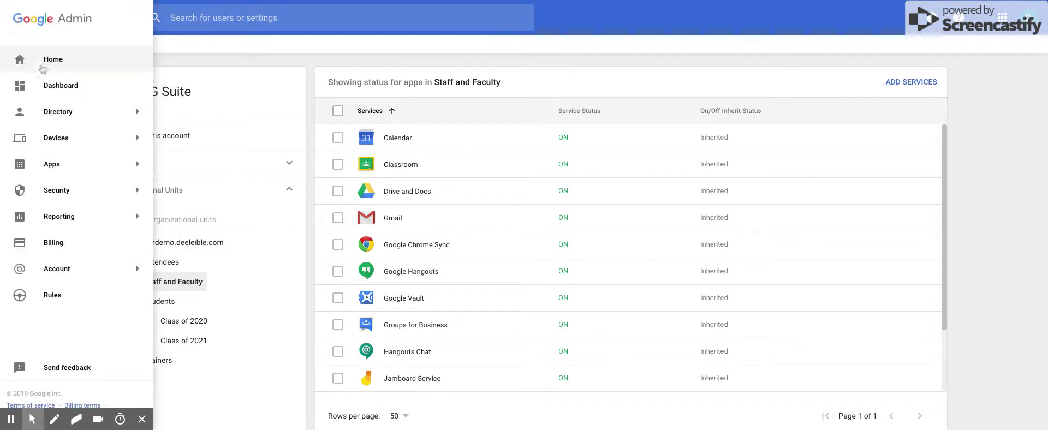
left_click(57, 62)
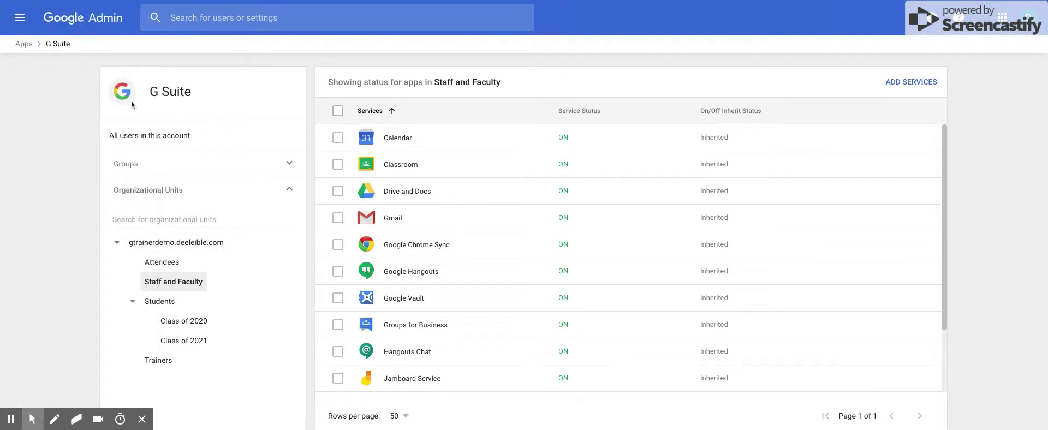